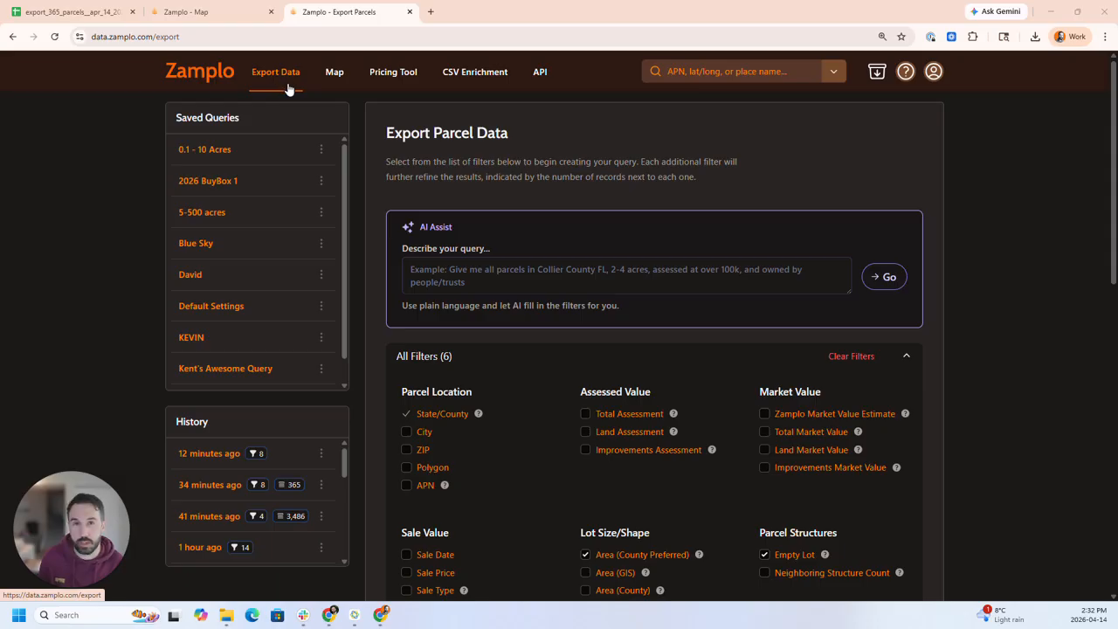
- Add the Zoning filter to the query and limit the parcel location to Franklin County, North Carolina
{"action": "scroll", "coordinate": [1084, 330], "scroll_direction": "down", "scroll_amount": 4}
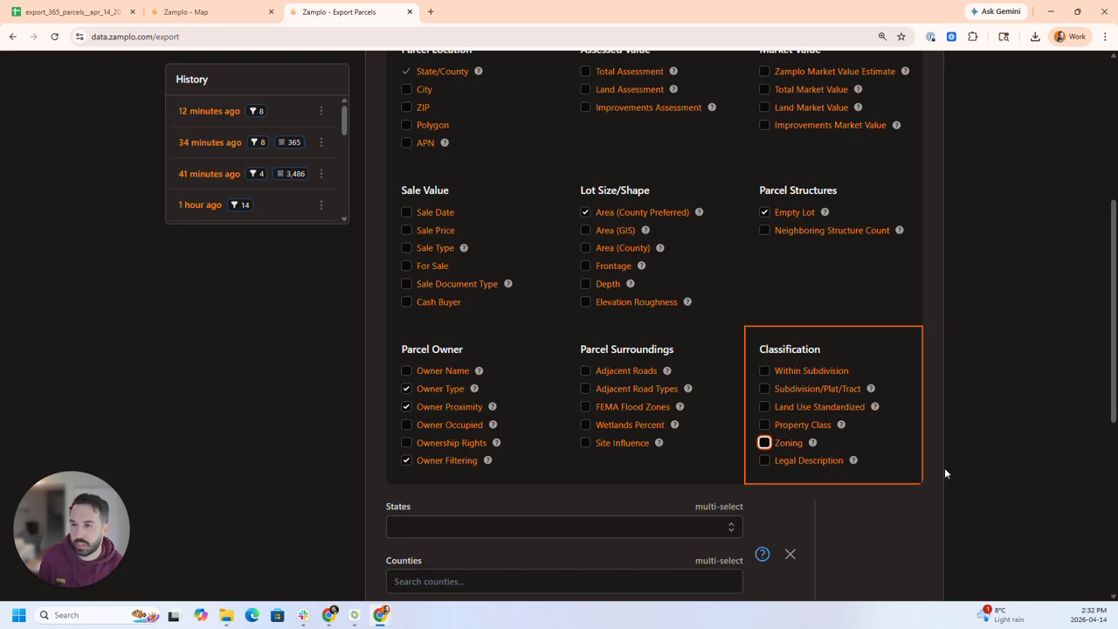
{"action": "left_click", "coordinate": [764, 443]}
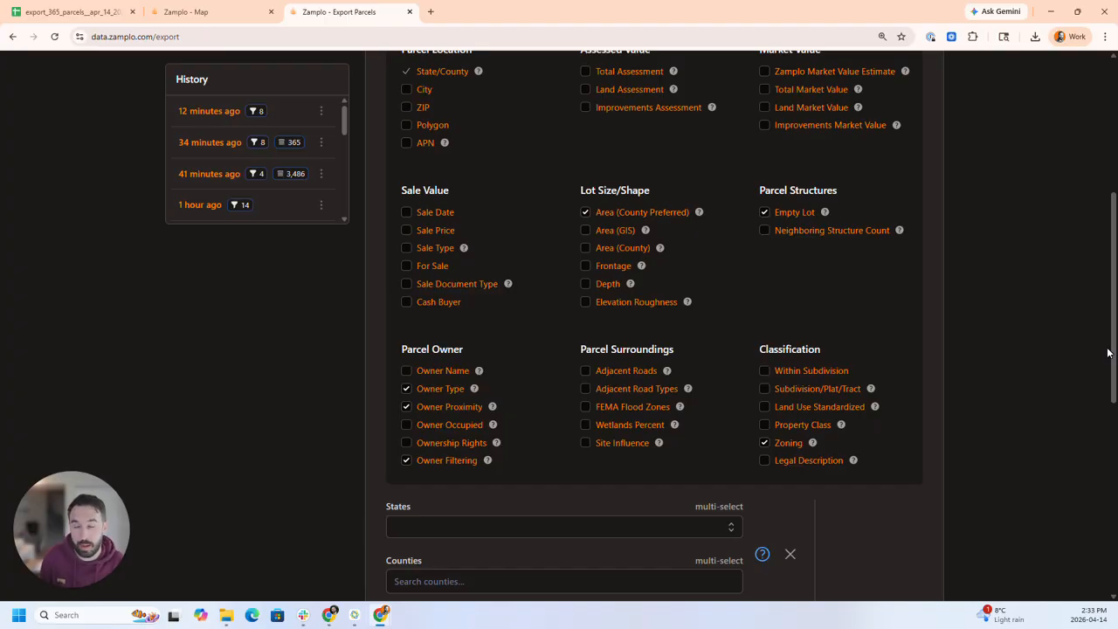
{"action": "scroll", "coordinate": [615, 403], "scroll_direction": "down", "scroll_amount": 3}
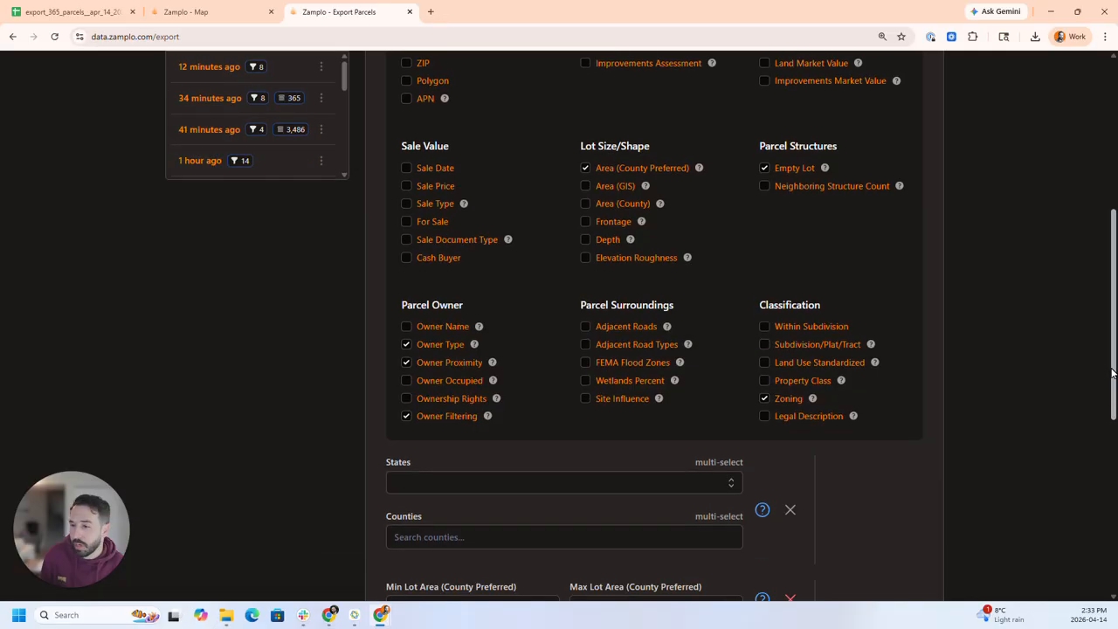
{"action": "left_click", "coordinate": [478, 292]}
{"action": "type", "text": "north"}
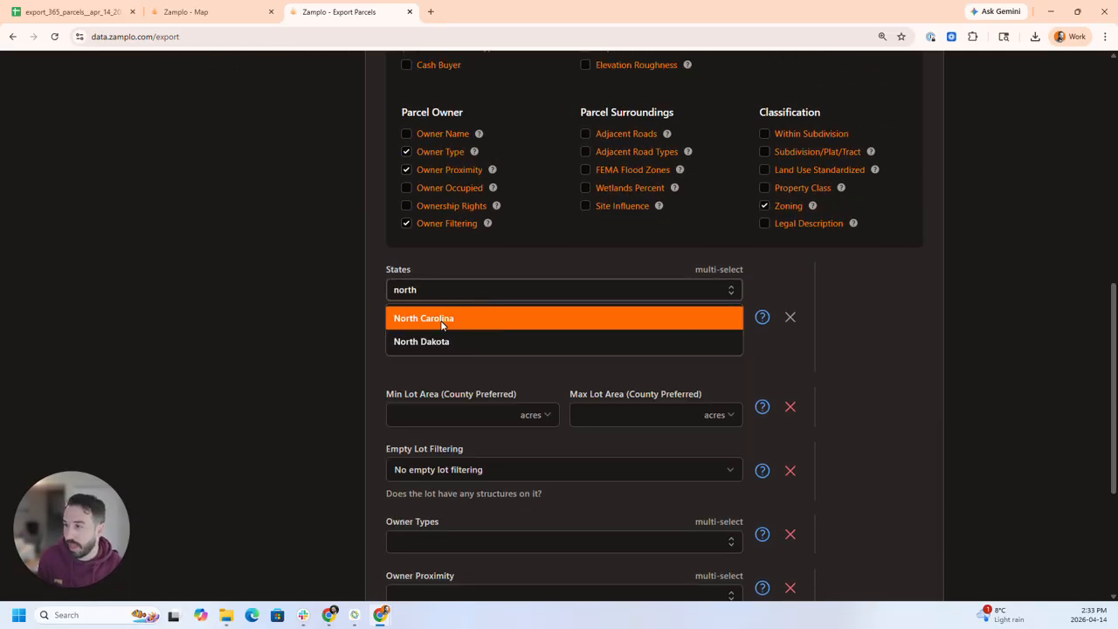
{"action": "left_click", "coordinate": [444, 321]}
{"action": "left_click", "coordinate": [443, 365]}
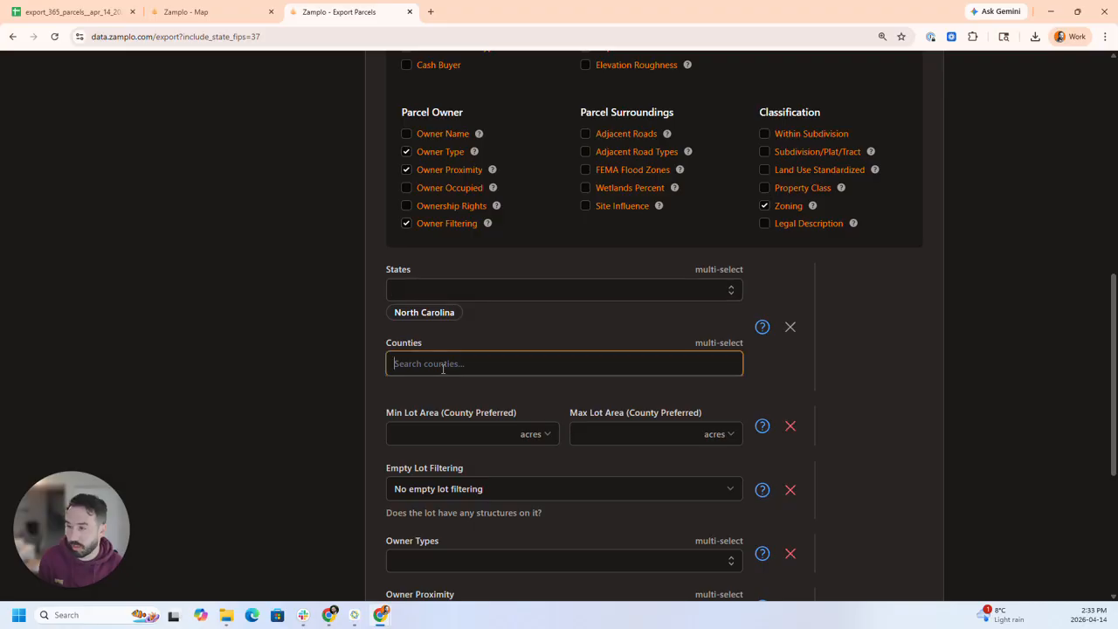
{"action": "type", "text": "frank"}
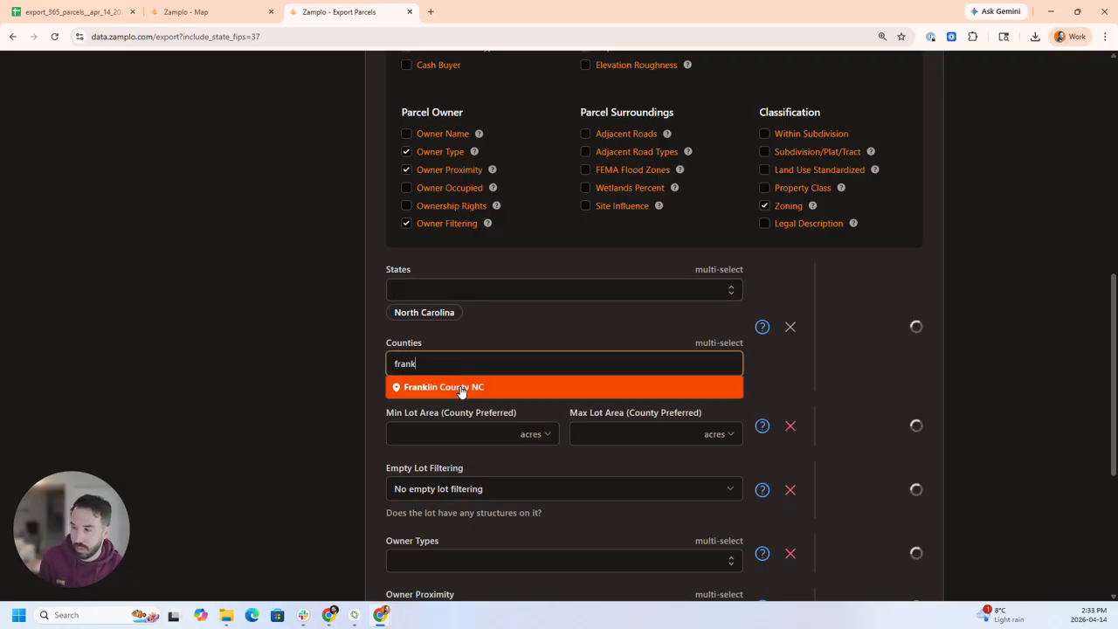
{"action": "left_click", "coordinate": [461, 389]}
- Set the maximum county-preferred lot area to 1.5 acres
{"action": "scroll", "coordinate": [921, 399], "scroll_direction": "down", "scroll_amount": 2}
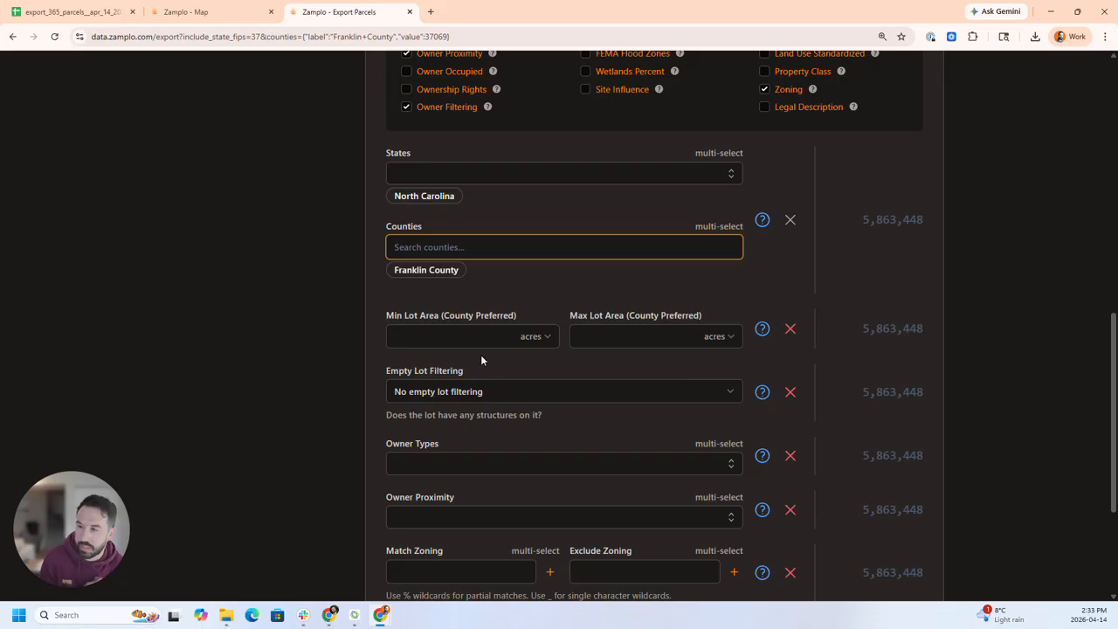
{"action": "left_click", "coordinate": [462, 339]}
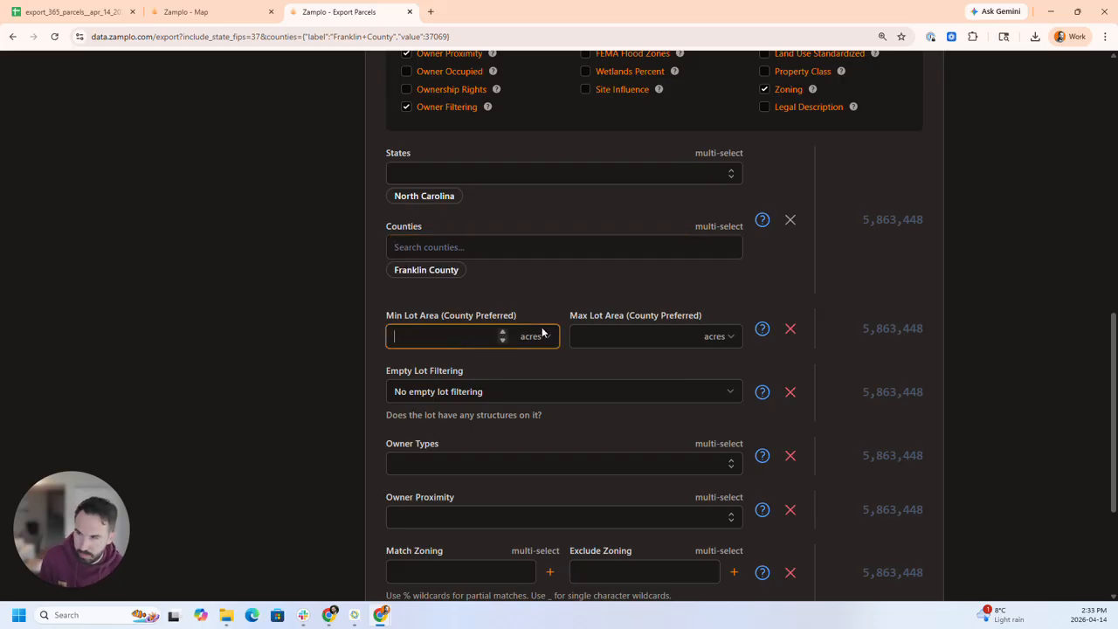
{"action": "left_click", "coordinate": [583, 335]}
{"action": "type", "text": "1.5"}
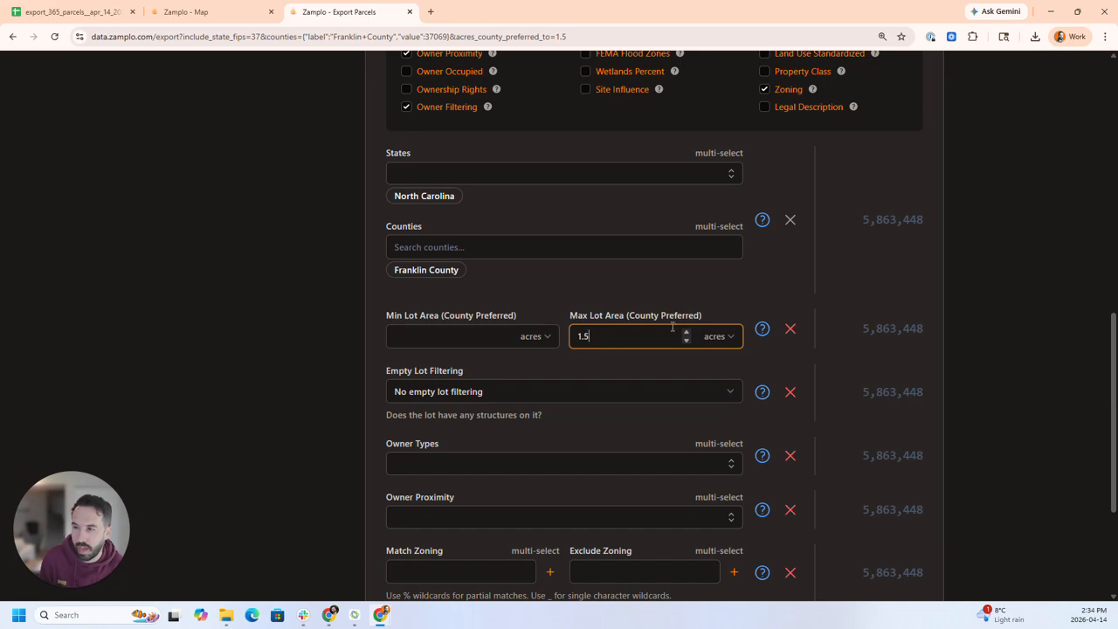
{"action": "left_click", "coordinate": [911, 354]}
- Restrict the query to empty lots only and to the owner type Person
{"action": "scroll", "coordinate": [911, 353], "scroll_direction": "down", "scroll_amount": 2}
{"action": "left_click", "coordinate": [623, 284]}
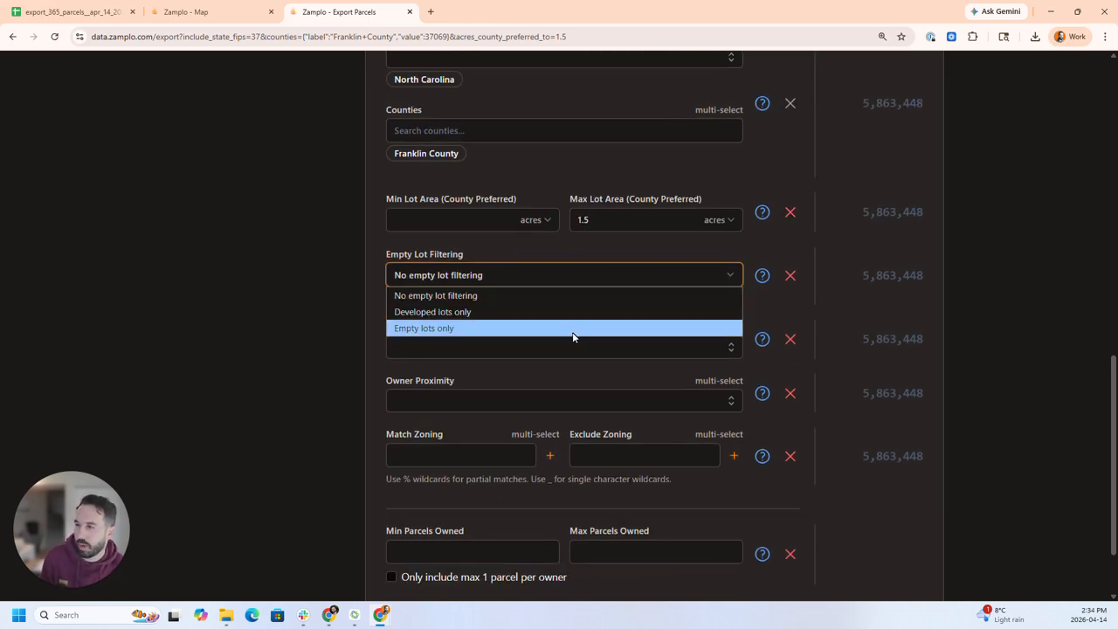
{"action": "left_click", "coordinate": [574, 330]}
{"action": "left_click", "coordinate": [582, 357]}
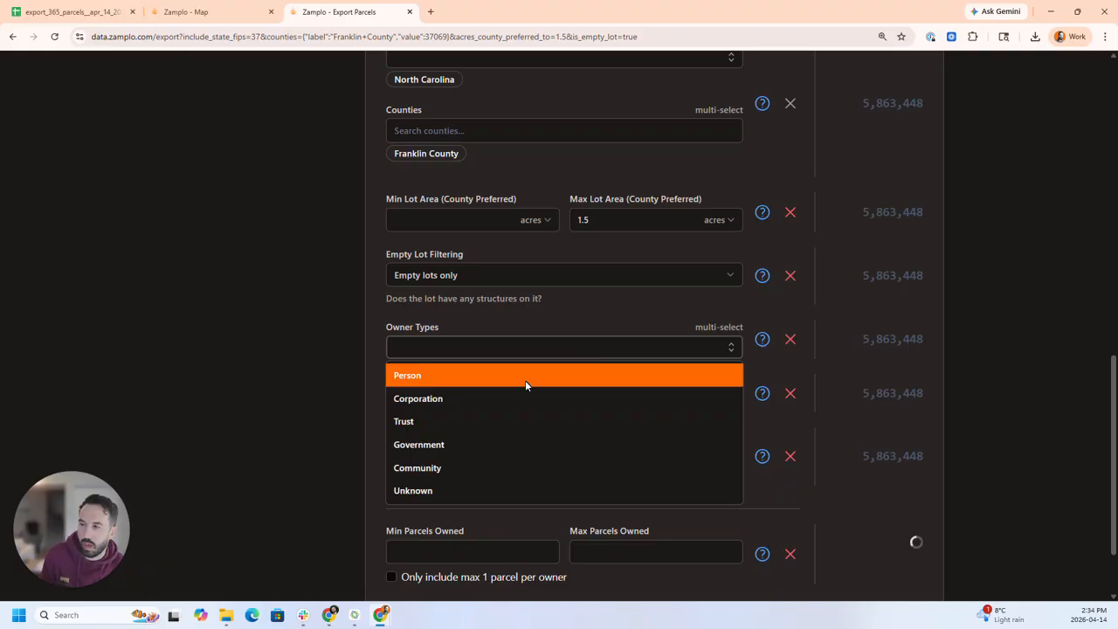
{"action": "left_click", "coordinate": [481, 378]}
{"action": "left_click", "coordinate": [926, 424]}
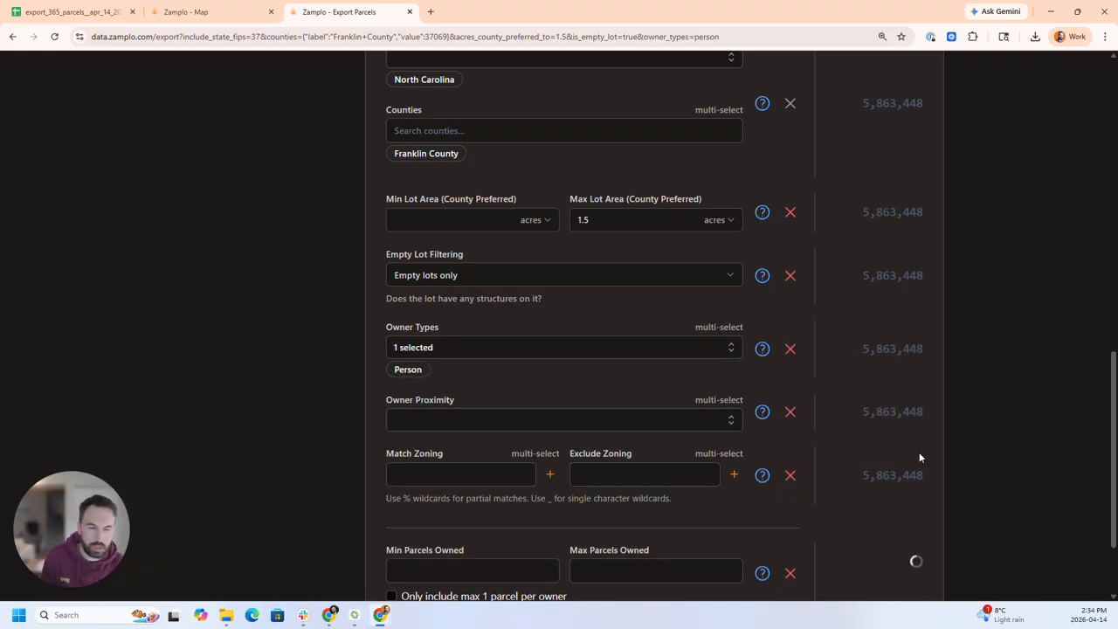
- Check the selected parcel's zoning code on the map, try R-30 as a zoning match, and remove it again
{"action": "scroll", "coordinate": [919, 451], "scroll_direction": "down", "scroll_amount": 2}
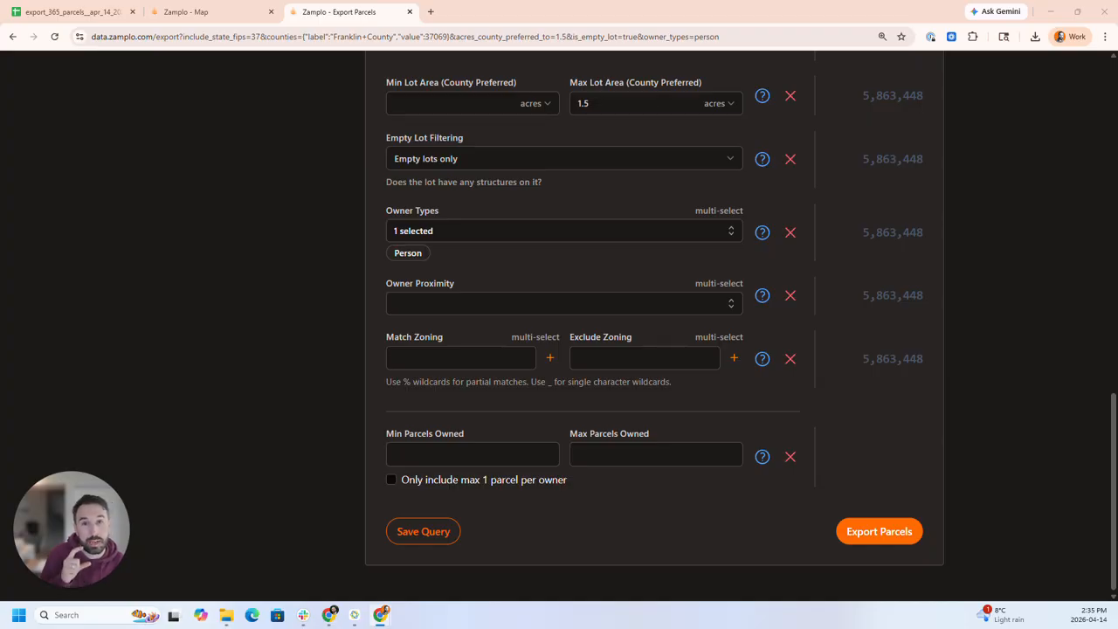
{"action": "left_click", "coordinate": [456, 360]}
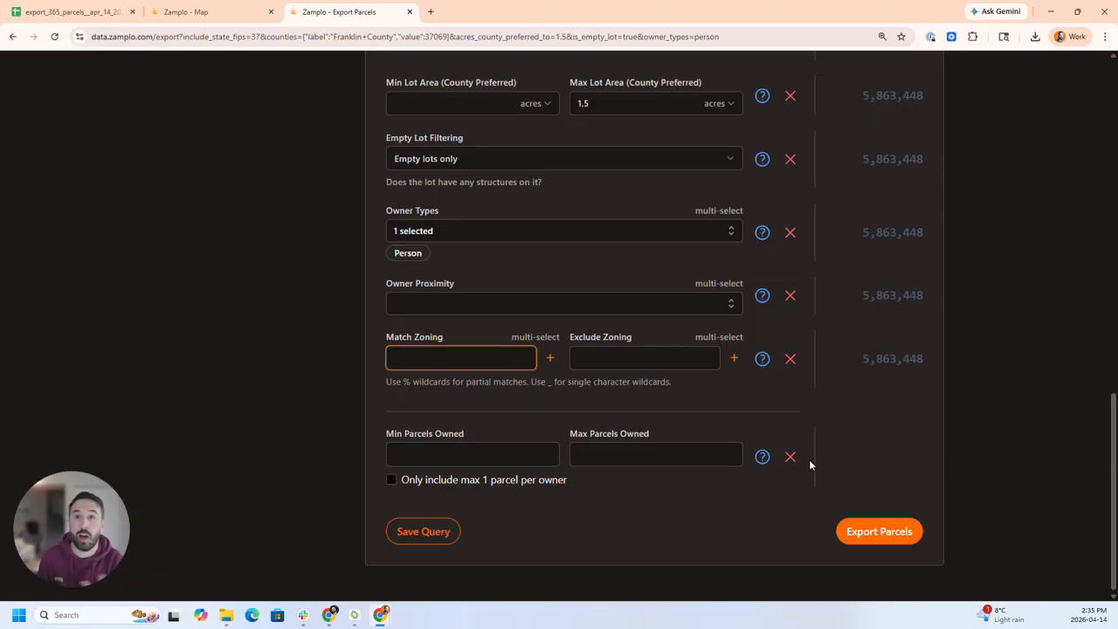
{"action": "left_click", "coordinate": [228, 14]}
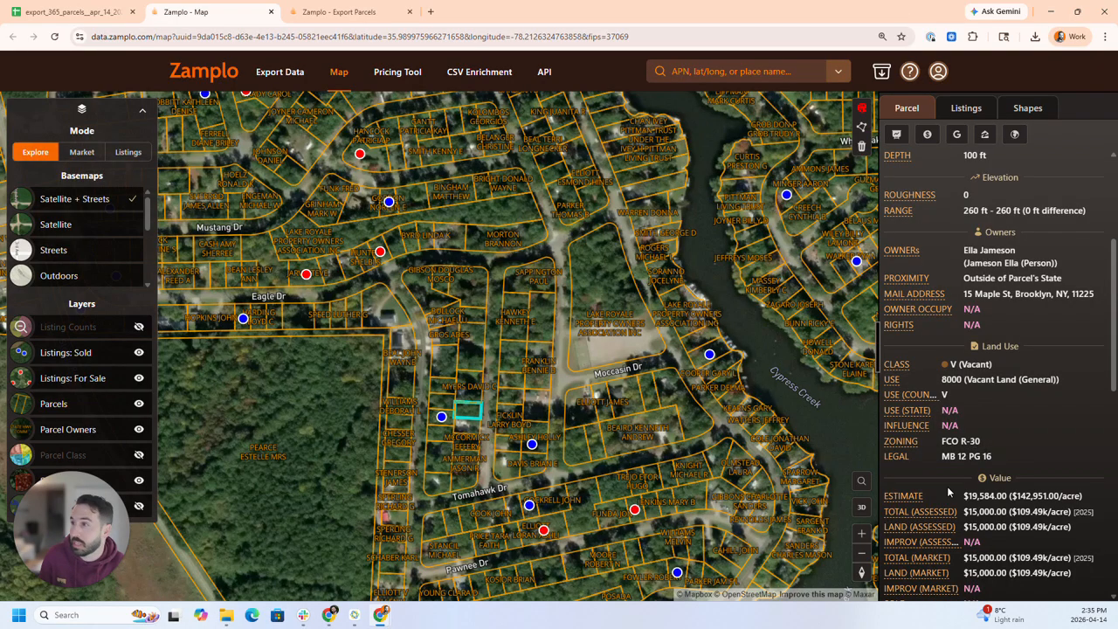
{"action": "left_click", "coordinate": [378, 12]}
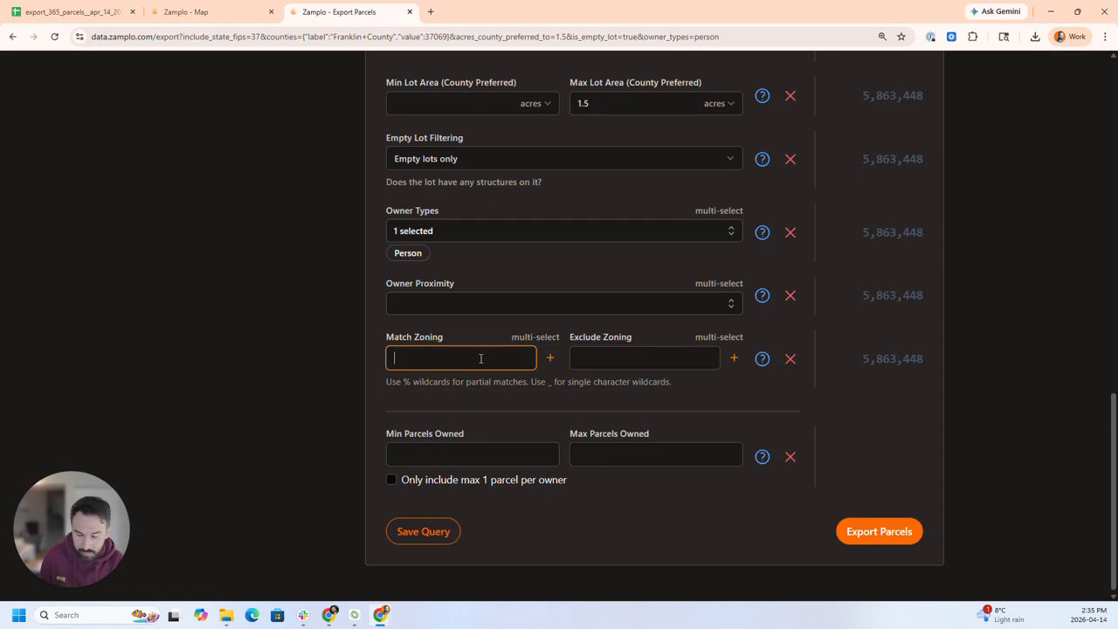
{"action": "type", "text": "4-"}
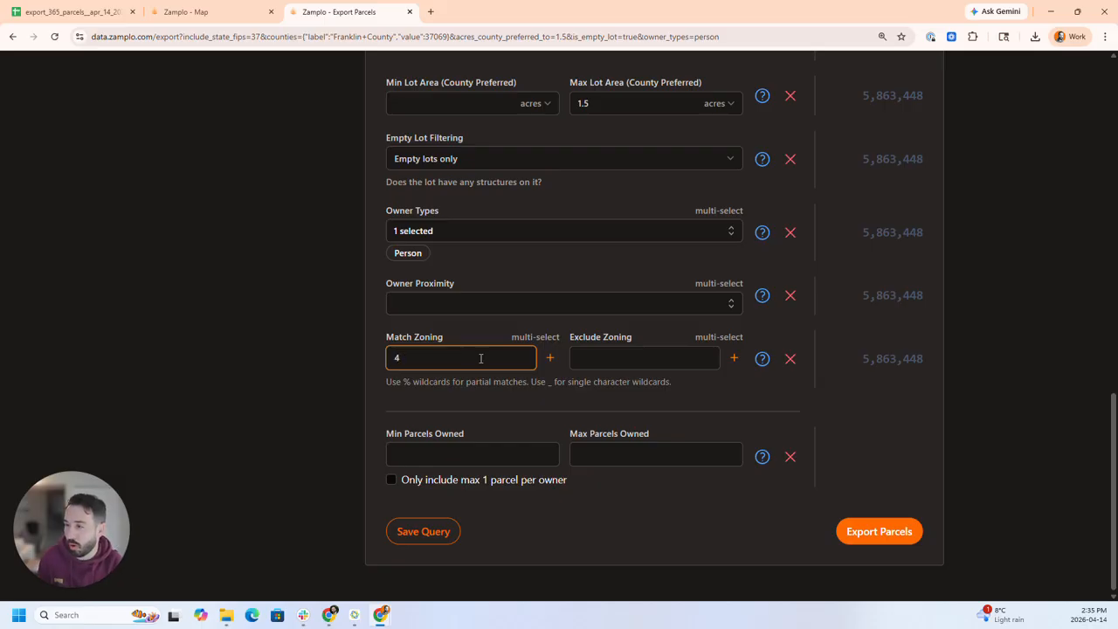
{"action": "key", "text": "BackSpace"}
{"action": "type", "text": "R"}
{"action": "type", "text": "-30"}
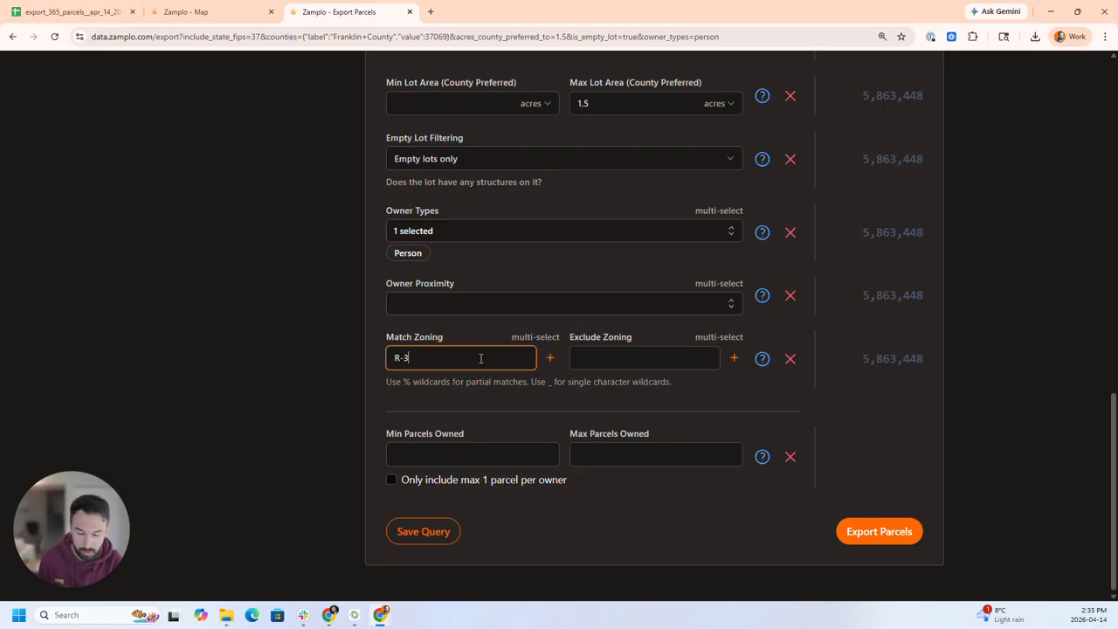
{"action": "left_click", "coordinate": [550, 358]}
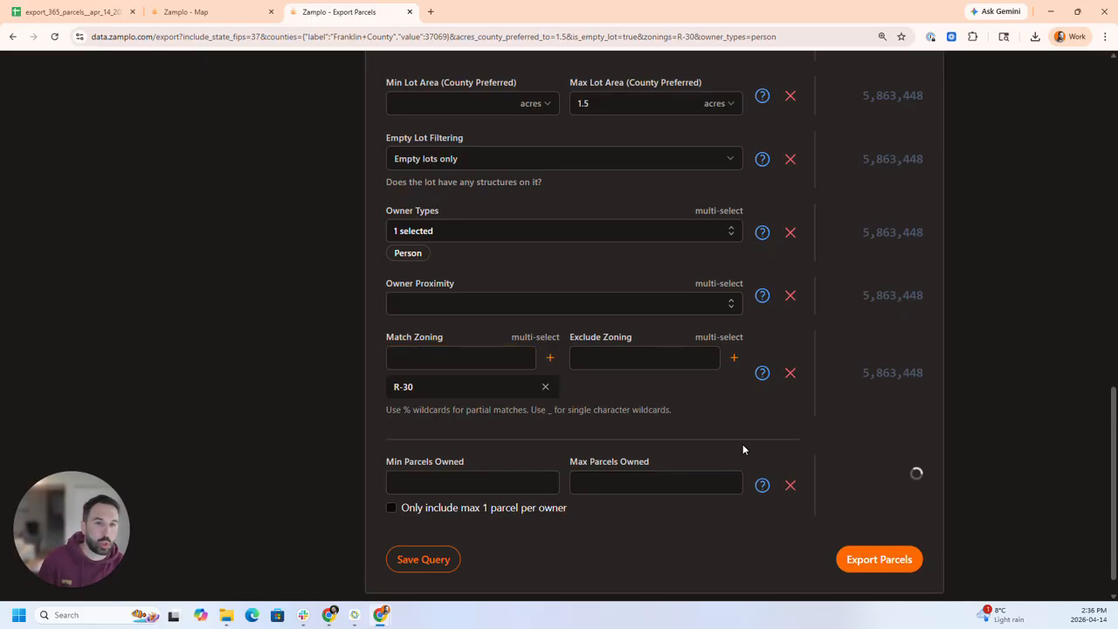
{"action": "left_click", "coordinate": [543, 388]}
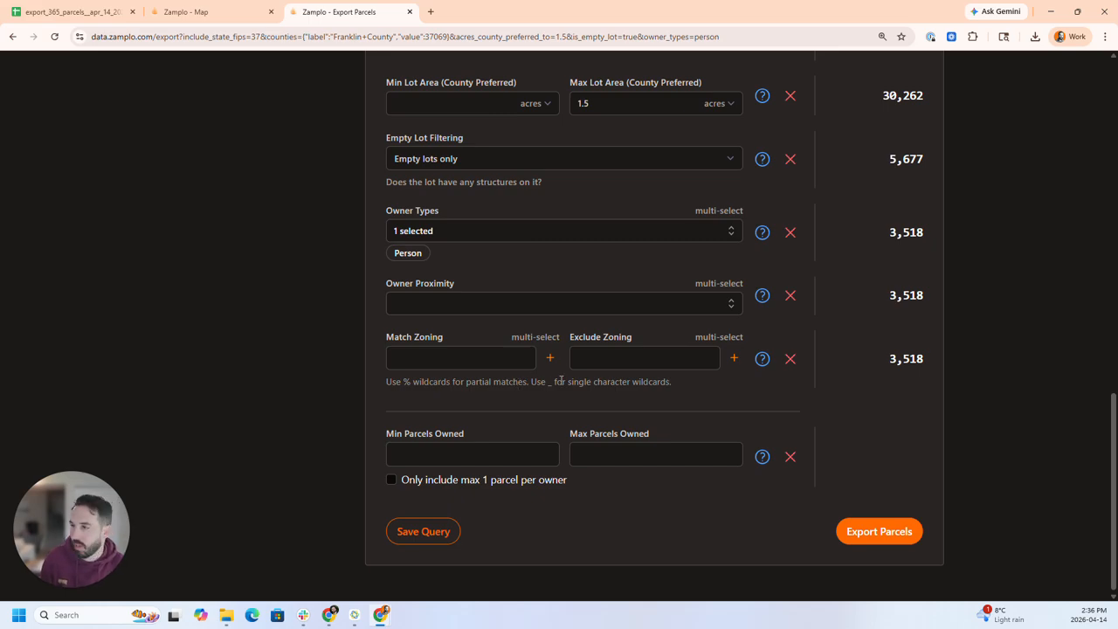
- Add the wildcard pattern %R-30% to the zoning codes to match
{"action": "left_click", "coordinate": [465, 358]}
{"action": "type", "text": "%"}
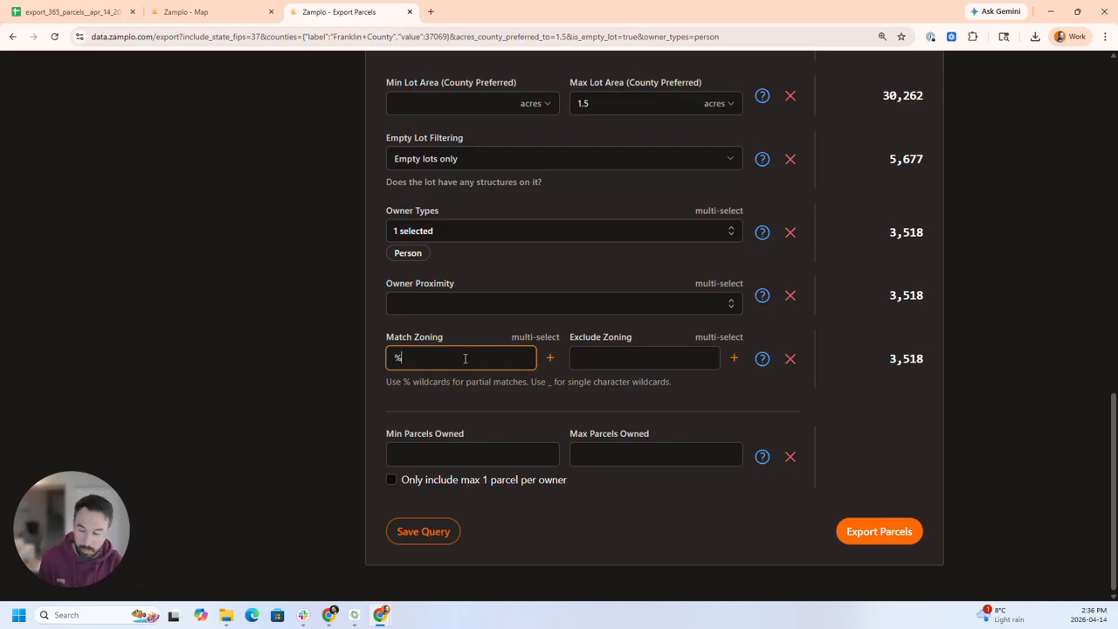
{"action": "type", "text": "r-3"}
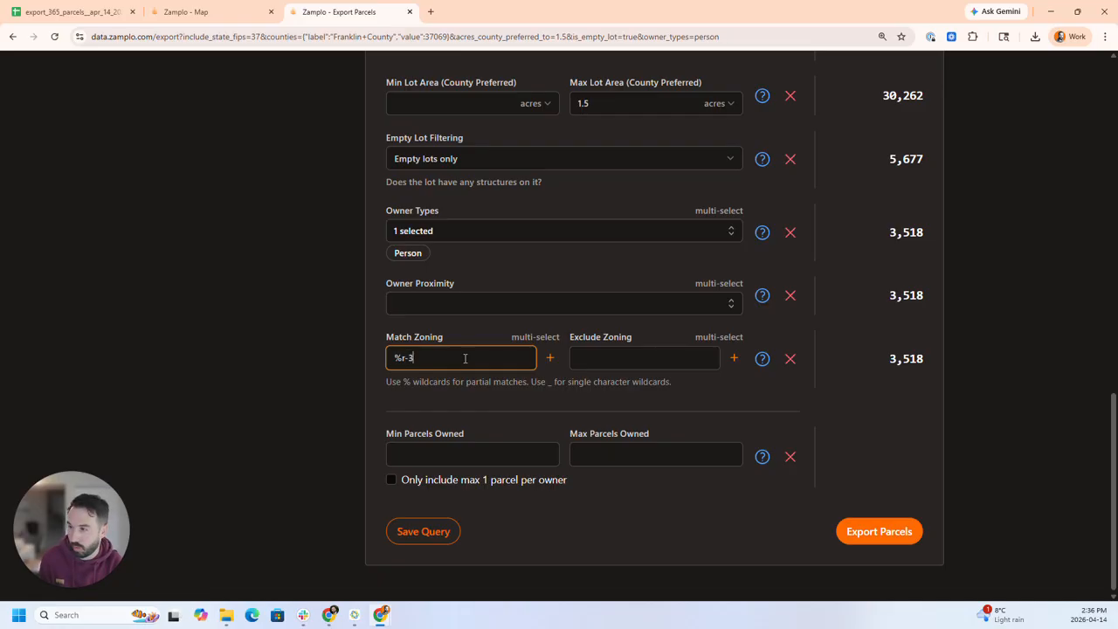
{"action": "key", "text": "BackSpace"}
{"action": "key", "text": "BackSpace"}
{"action": "type", "text": "-"}
{"action": "key", "text": "BackSpace"}
{"action": "type", "text": "R-30"}
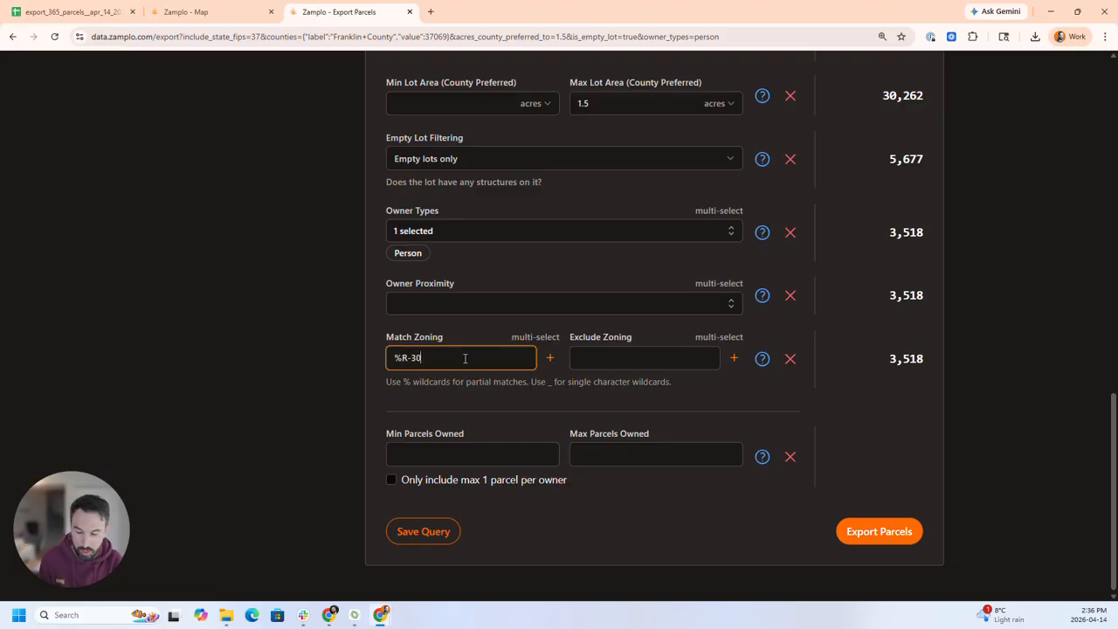
{"action": "type", "text": "%"}
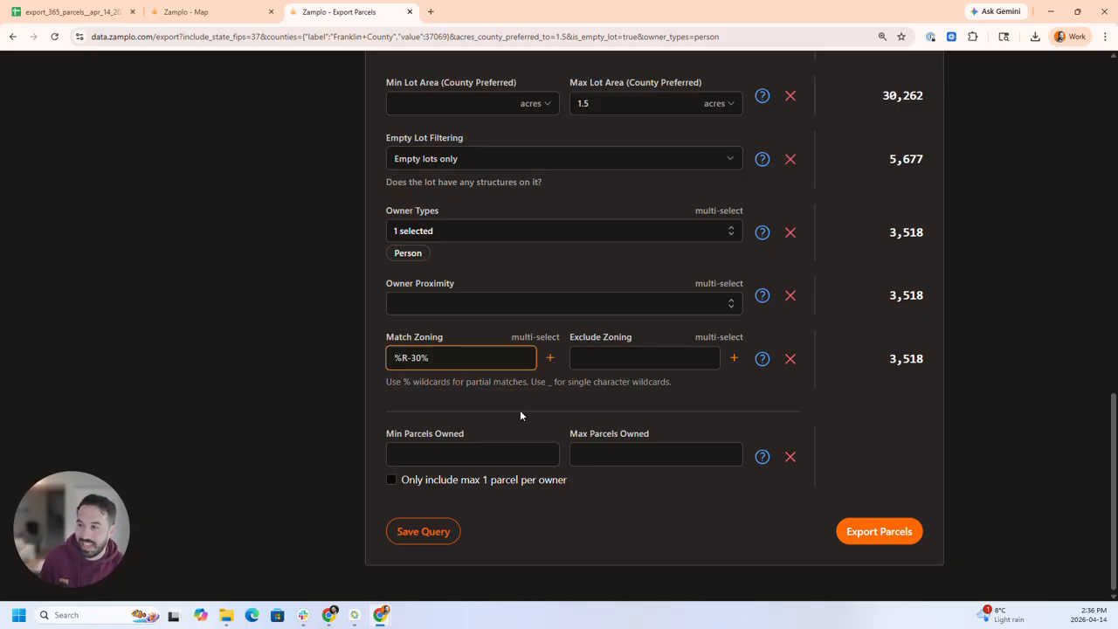
{"action": "left_click", "coordinate": [549, 359]}
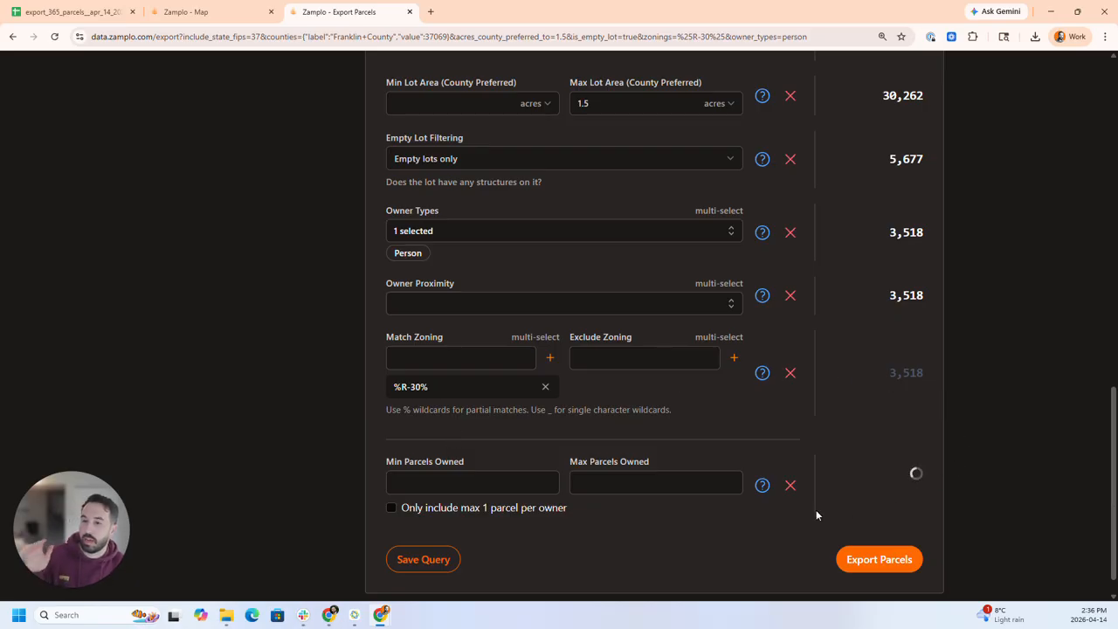
- Add %R-80% as another zoning pattern to match
{"action": "left_click", "coordinate": [480, 368]}
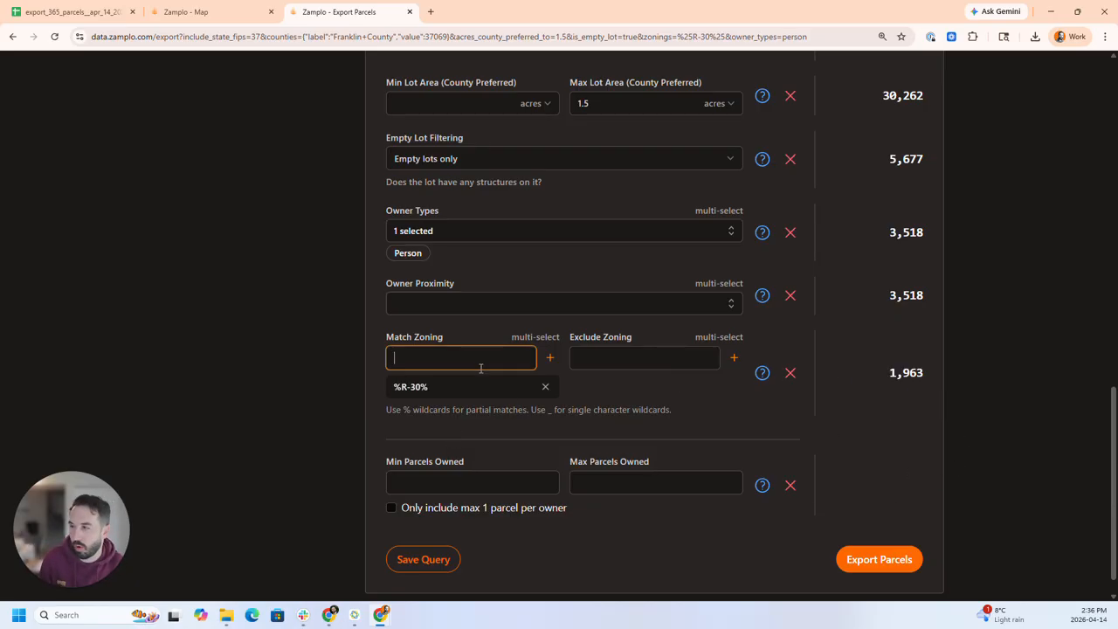
{"action": "type", "text": "%"}
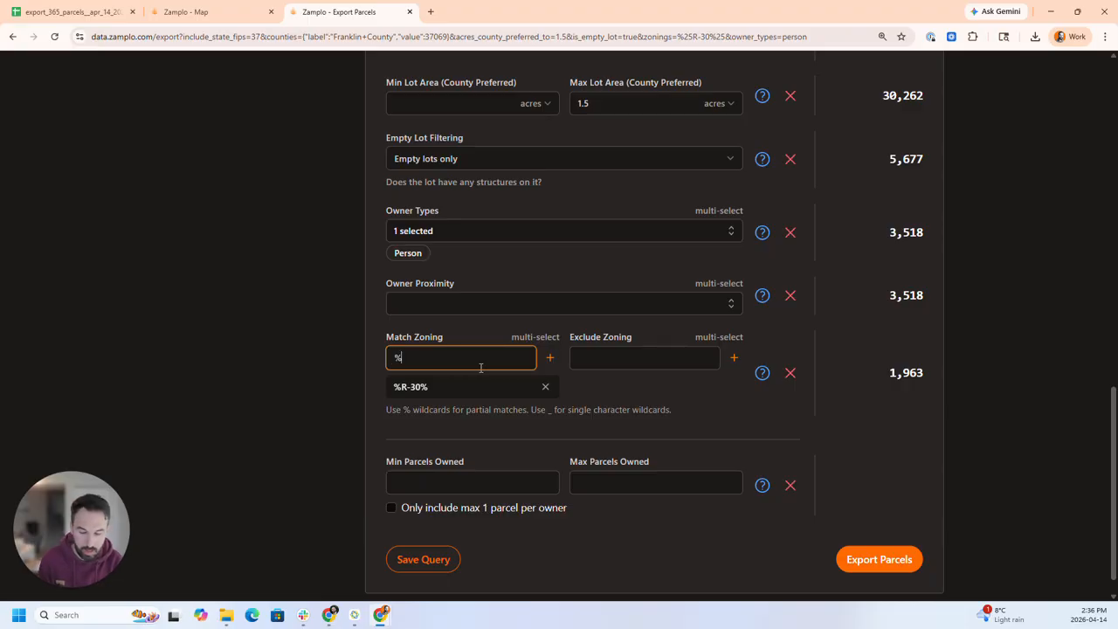
{"action": "type", "text": "R"}
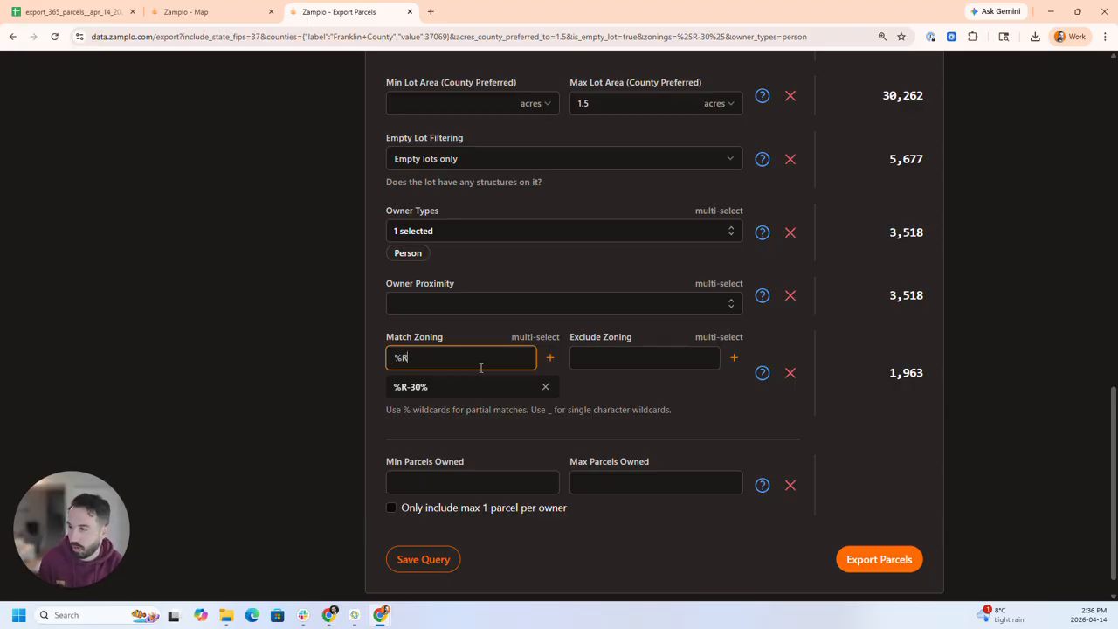
{"action": "type", "text": "-80%"}
{"action": "left_click", "coordinate": [550, 357]}
- Add %AR% as a further zoning pattern to match
{"action": "left_click", "coordinate": [484, 358]}
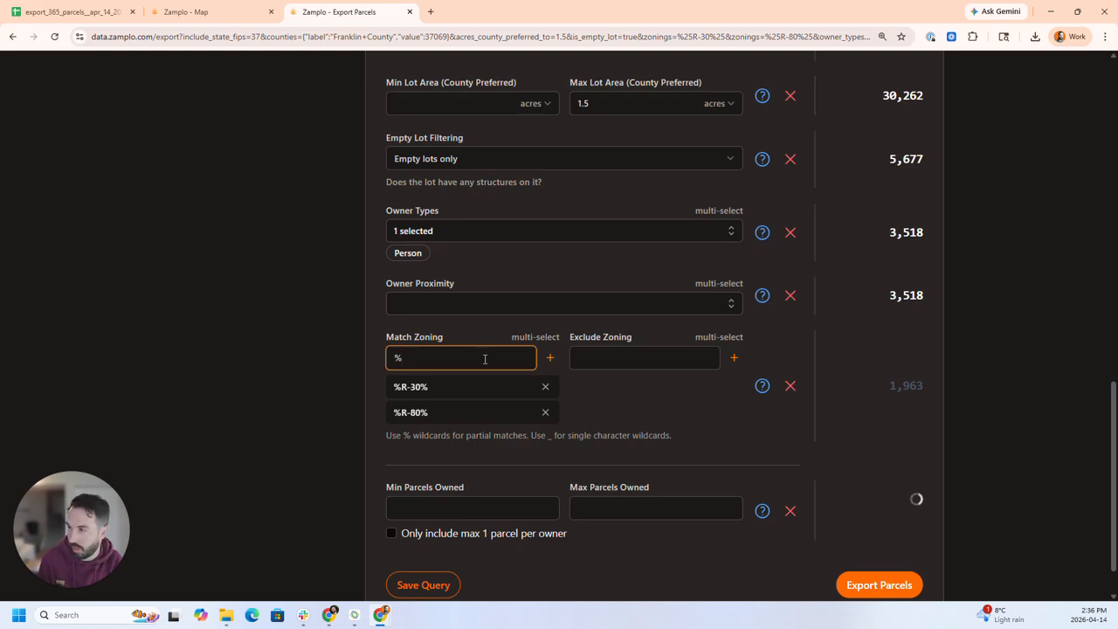
{"action": "type", "text": "%ar"}
{"action": "key", "text": "BackSpace"}
{"action": "key", "text": "BackSpace"}
{"action": "type", "text": "AR"}
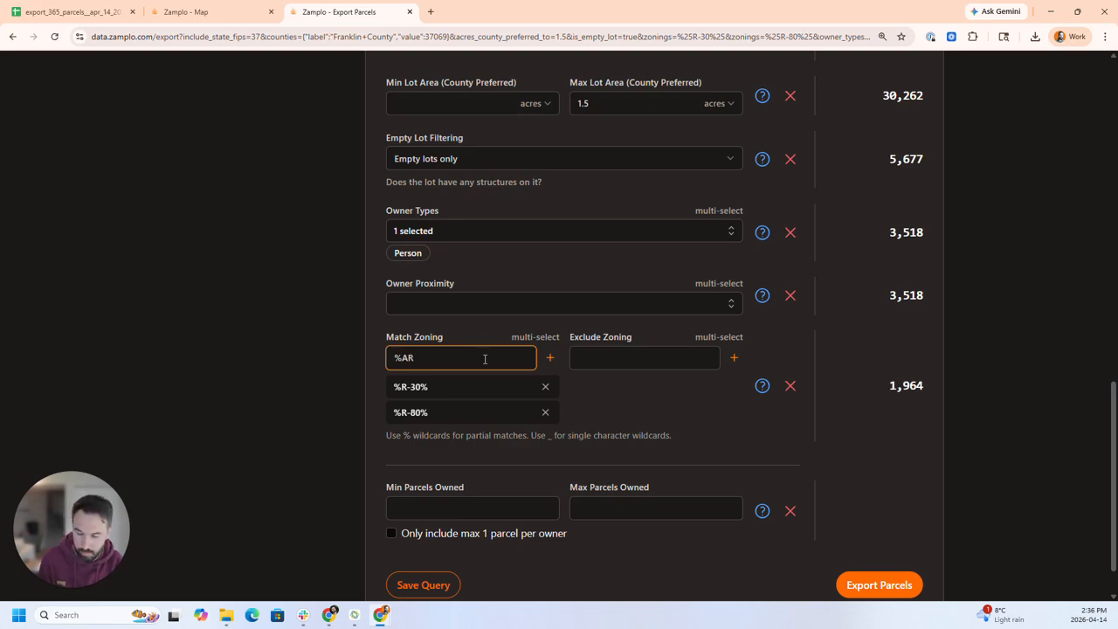
{"action": "type", "text": "%"}
{"action": "left_click", "coordinate": [549, 358]}
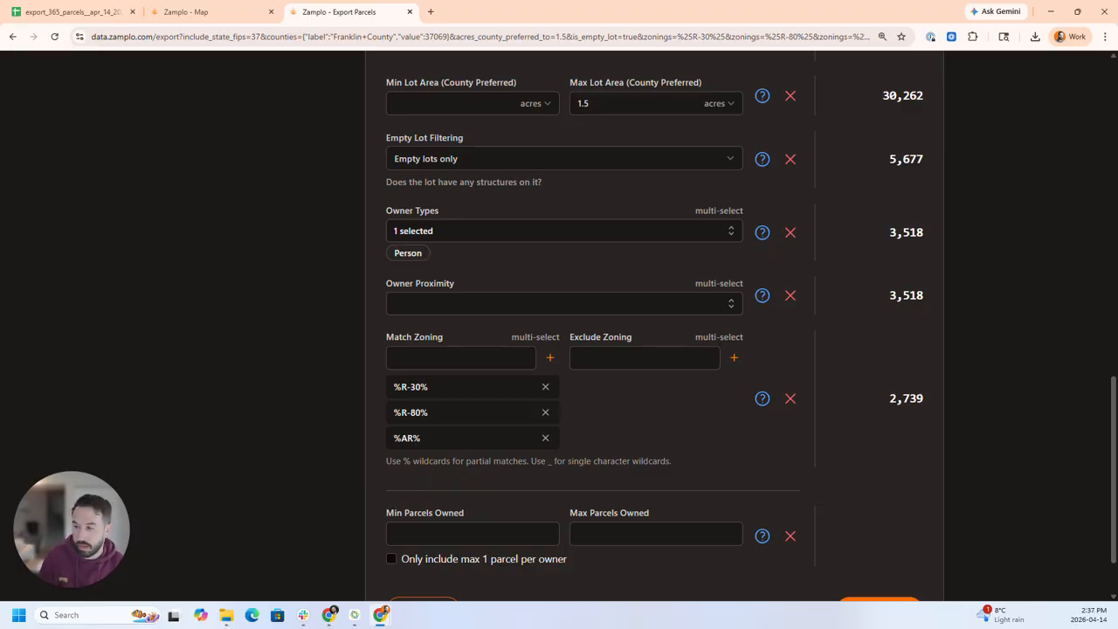
- Proceed to export the filtered parcels and look through the columns available for the export
{"action": "scroll", "coordinate": [971, 484], "scroll_direction": "down", "scroll_amount": 1}
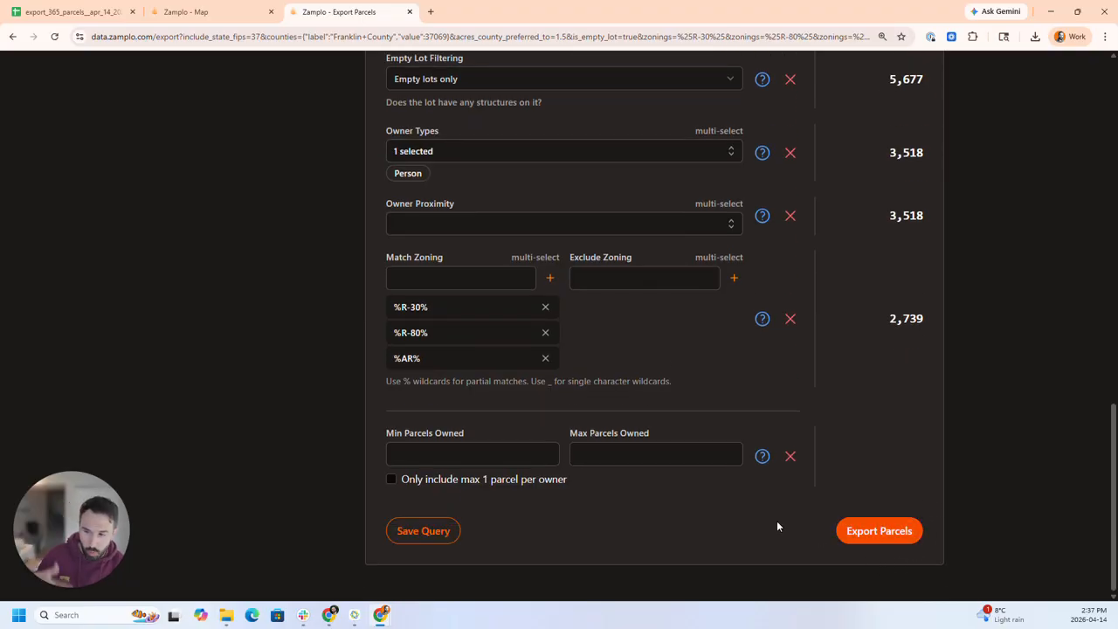
{"action": "left_click", "coordinate": [862, 532]}
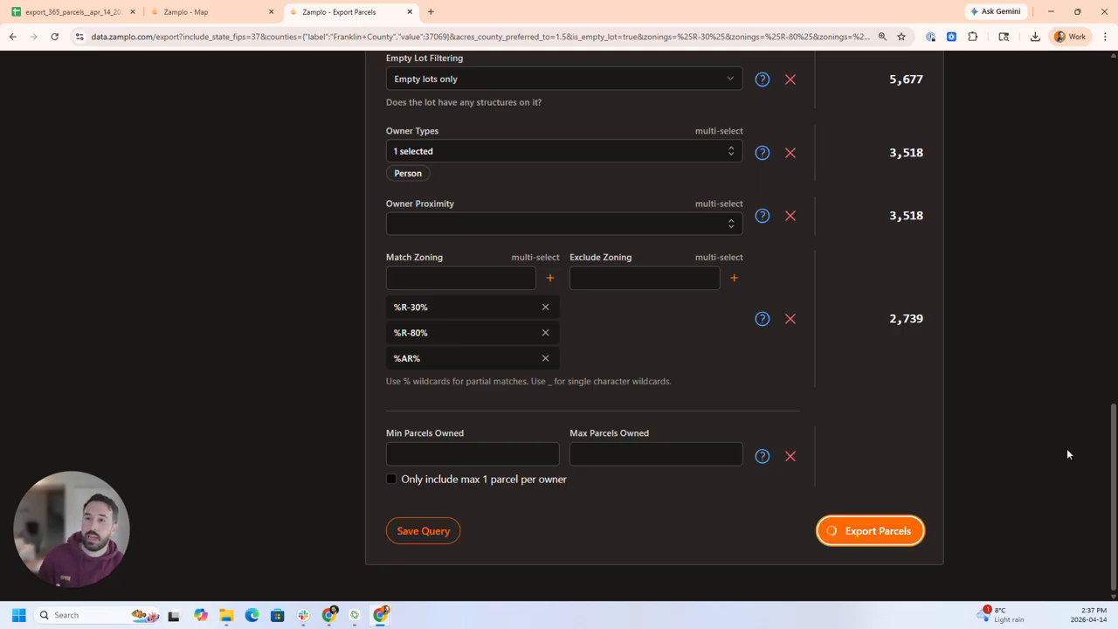
{"action": "scroll", "coordinate": [611, 414], "scroll_direction": "down", "scroll_amount": 1}
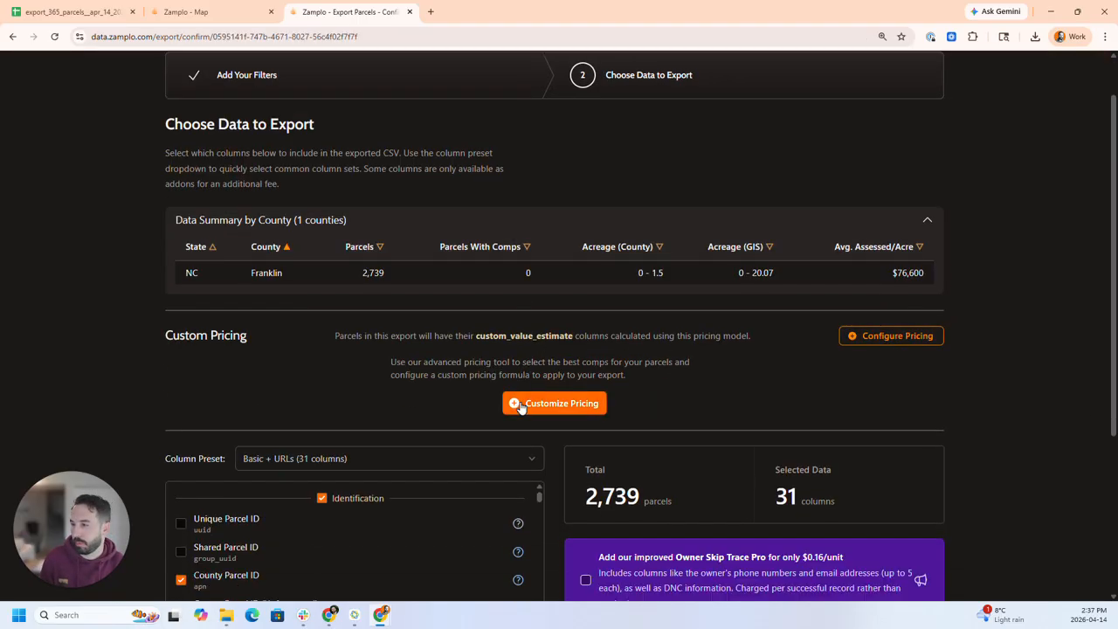
{"action": "scroll", "coordinate": [432, 492], "scroll_direction": "down", "scroll_amount": 2}
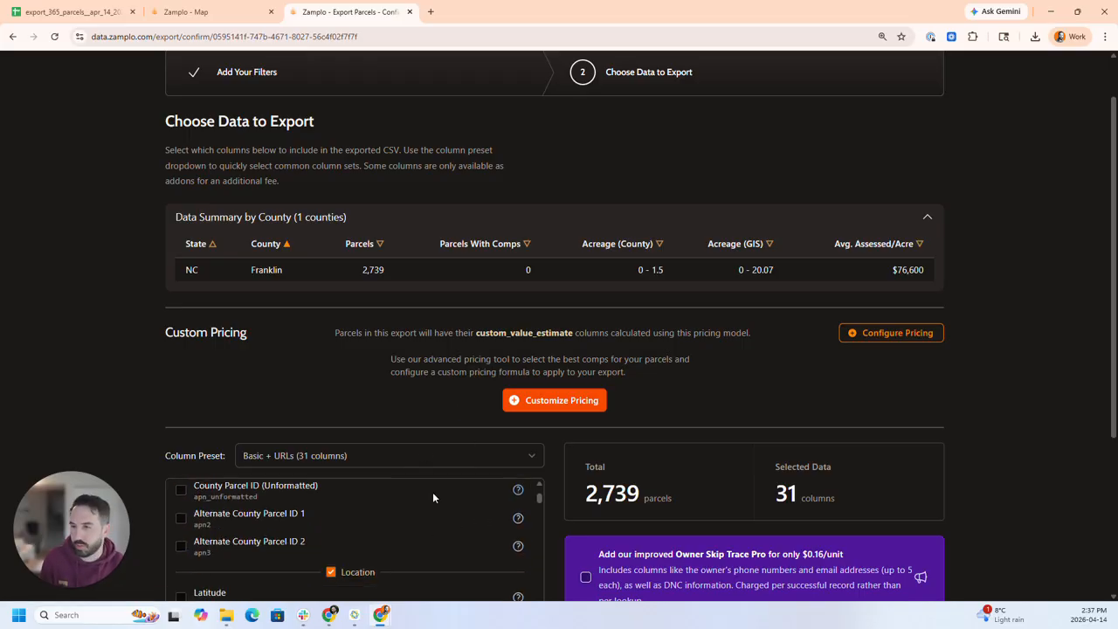
- Add the Zoning Code column from the Land Use group to the columns included in the export
{"action": "scroll", "coordinate": [512, 504], "scroll_direction": "up", "scroll_amount": 2}
{"action": "scroll", "coordinate": [1047, 418], "scroll_direction": "up", "scroll_amount": 1}
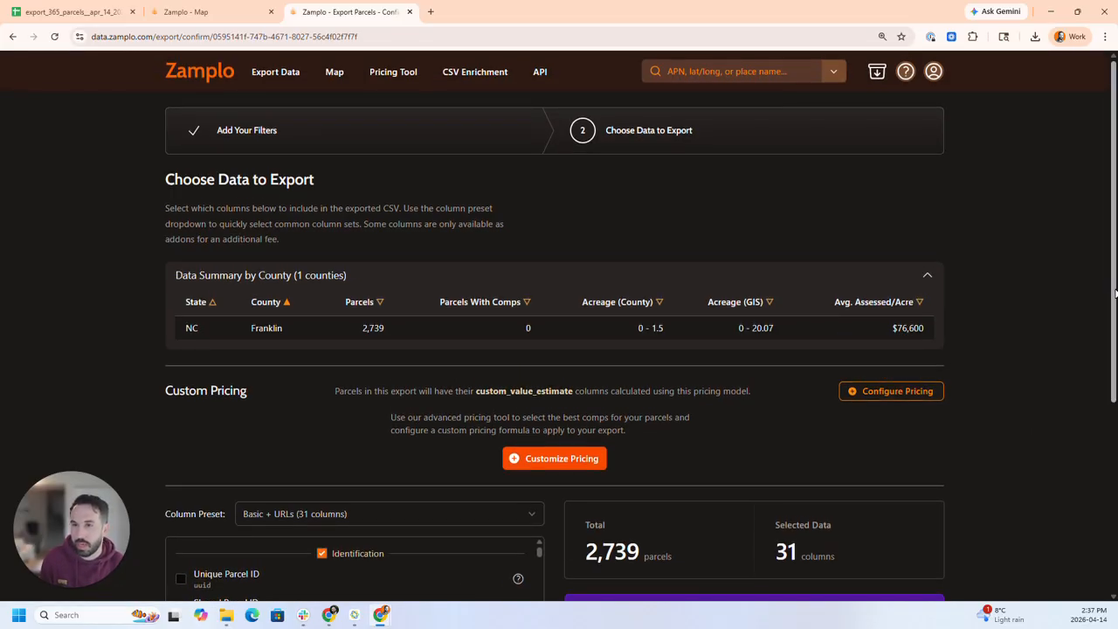
{"action": "scroll", "coordinate": [1047, 417], "scroll_direction": "down", "scroll_amount": 3}
{"action": "left_click_drag", "start_coordinate": [539, 362], "coordinate": [550, 412]}
{"action": "scroll", "coordinate": [519, 424], "scroll_direction": "up", "scroll_amount": 5}
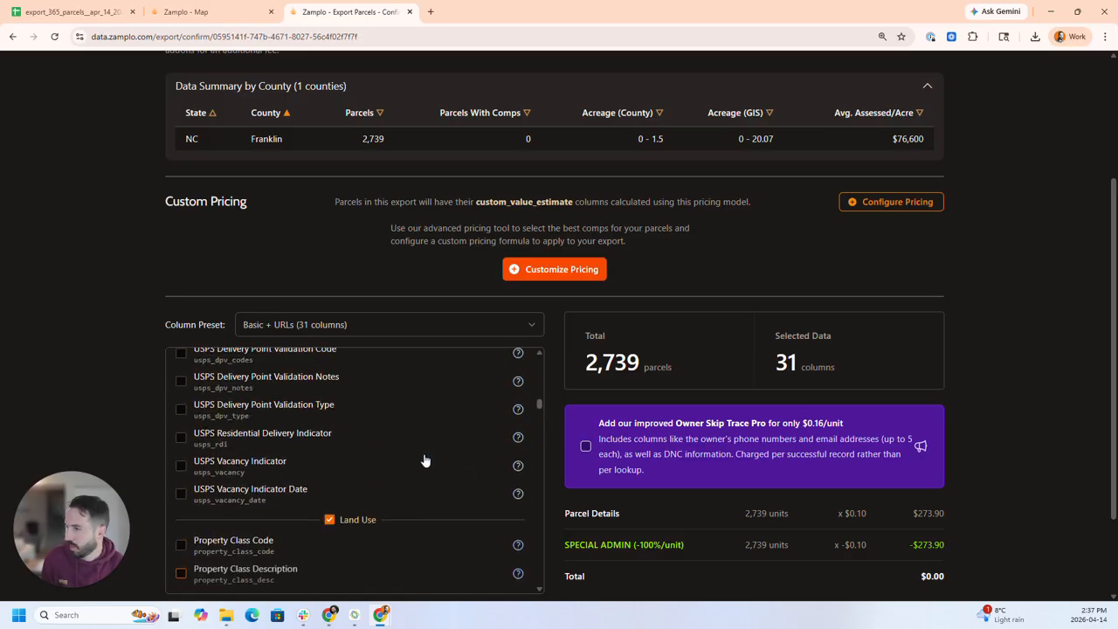
{"action": "scroll", "coordinate": [425, 461], "scroll_direction": "down", "scroll_amount": 5}
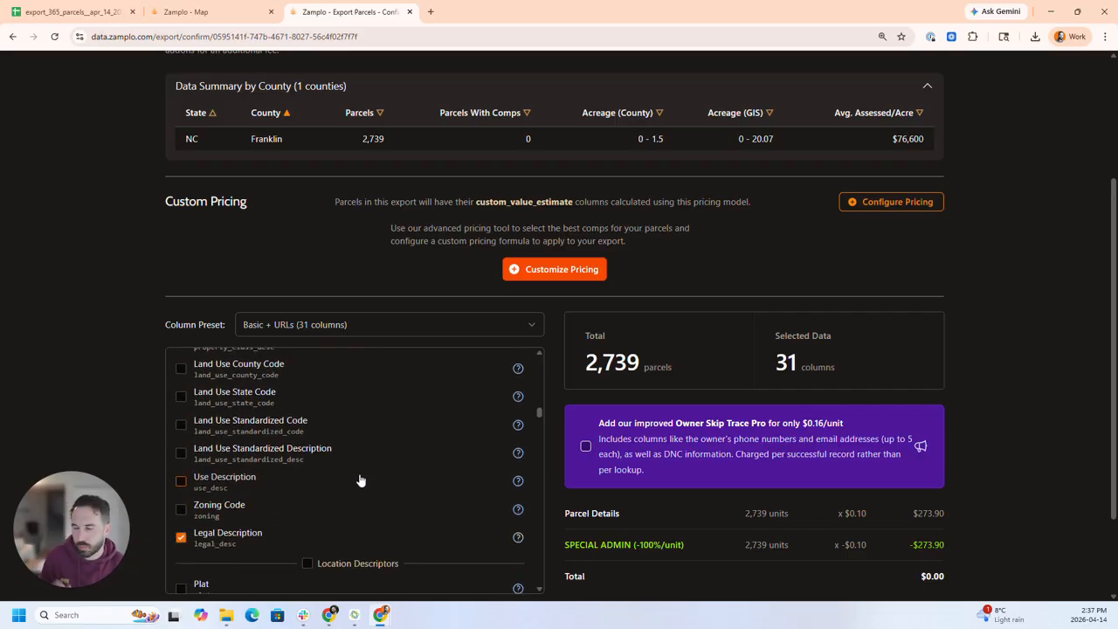
{"action": "left_click", "coordinate": [181, 510]}
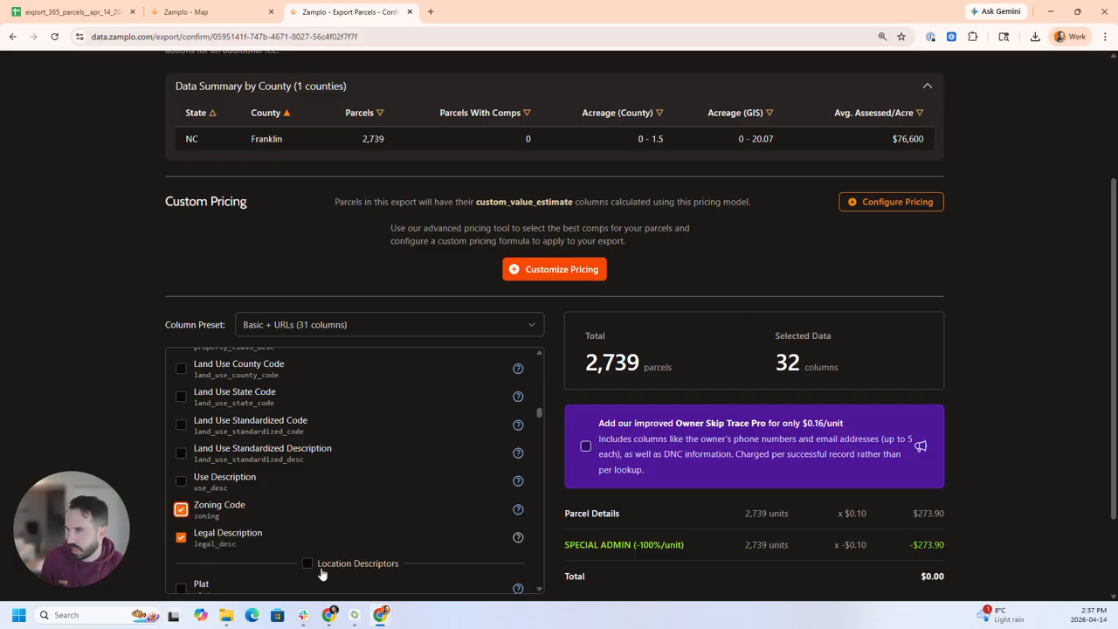
- Switch to the exported parcels spreadsheet in Google Sheets and examine its land use and zoning columns
{"action": "left_click", "coordinate": [83, 12]}
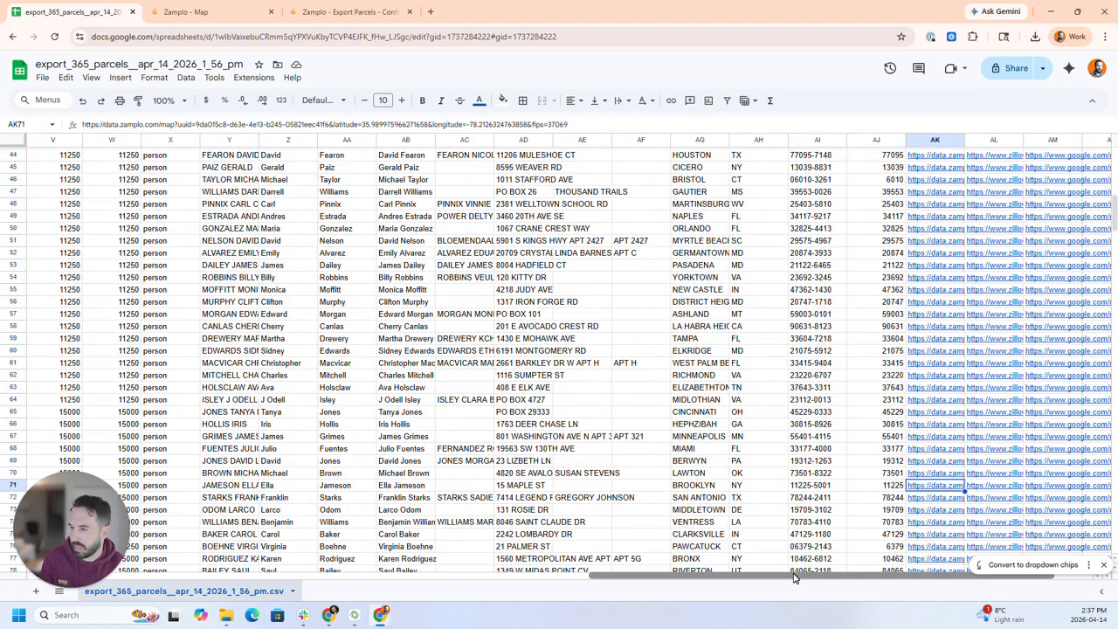
{"action": "left_click_drag", "start_coordinate": [795, 574], "coordinate": [356, 526]}
{"action": "scroll", "coordinate": [477, 413], "scroll_direction": "up", "scroll_amount": 10}
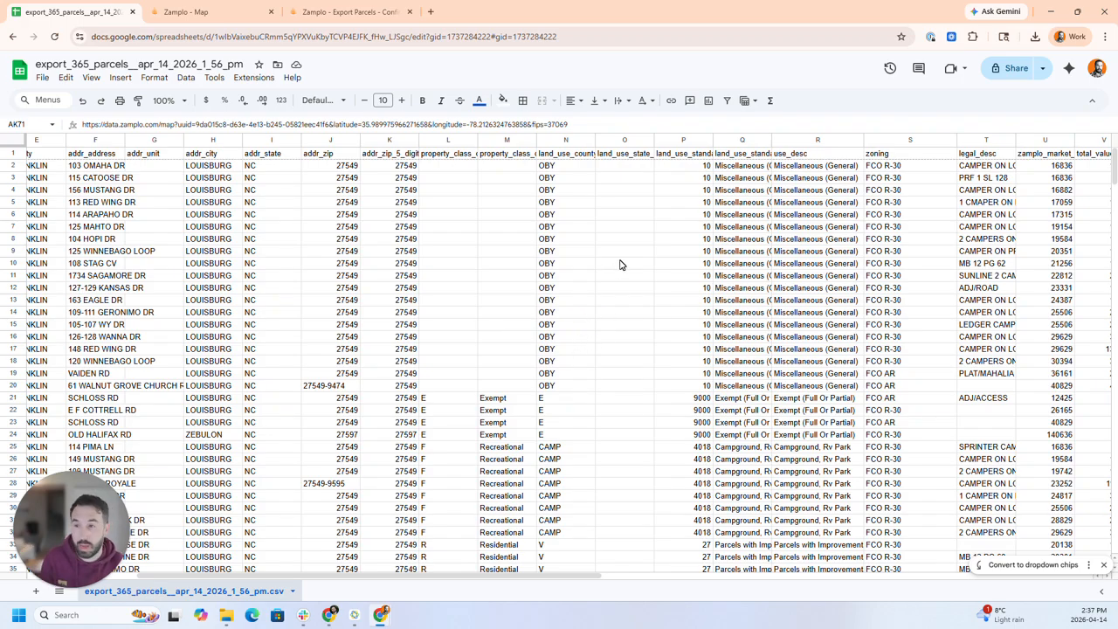
{"action": "scroll", "coordinate": [846, 456], "scroll_direction": "down", "scroll_amount": 2}
{"action": "scroll", "coordinate": [846, 456], "scroll_direction": "down", "scroll_amount": 5}
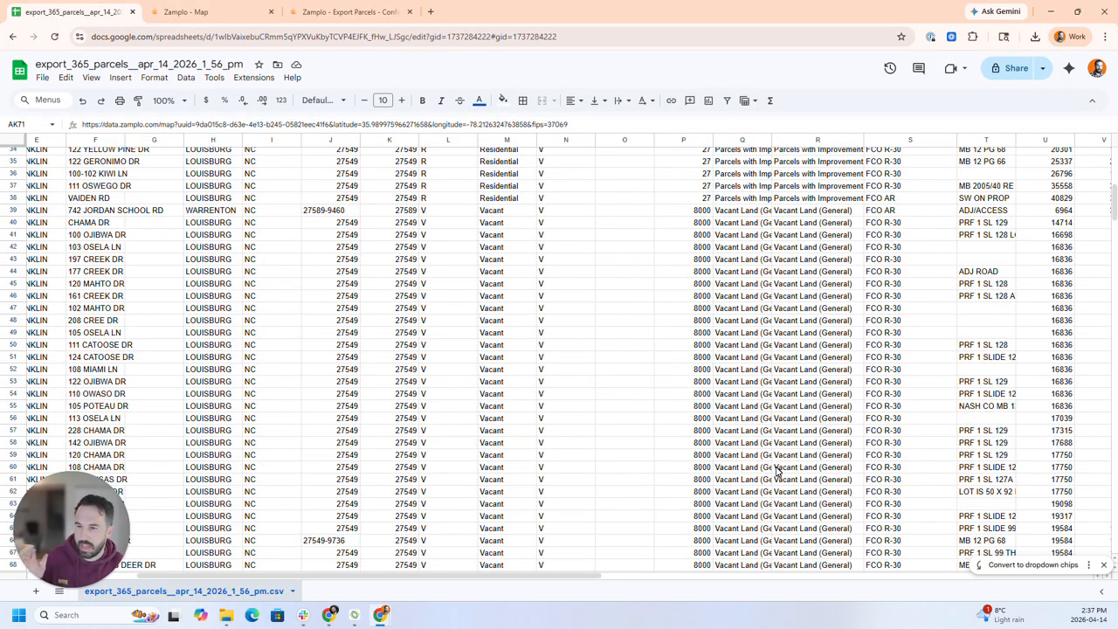
{"action": "scroll", "coordinate": [873, 481], "scroll_direction": "down", "scroll_amount": 2}
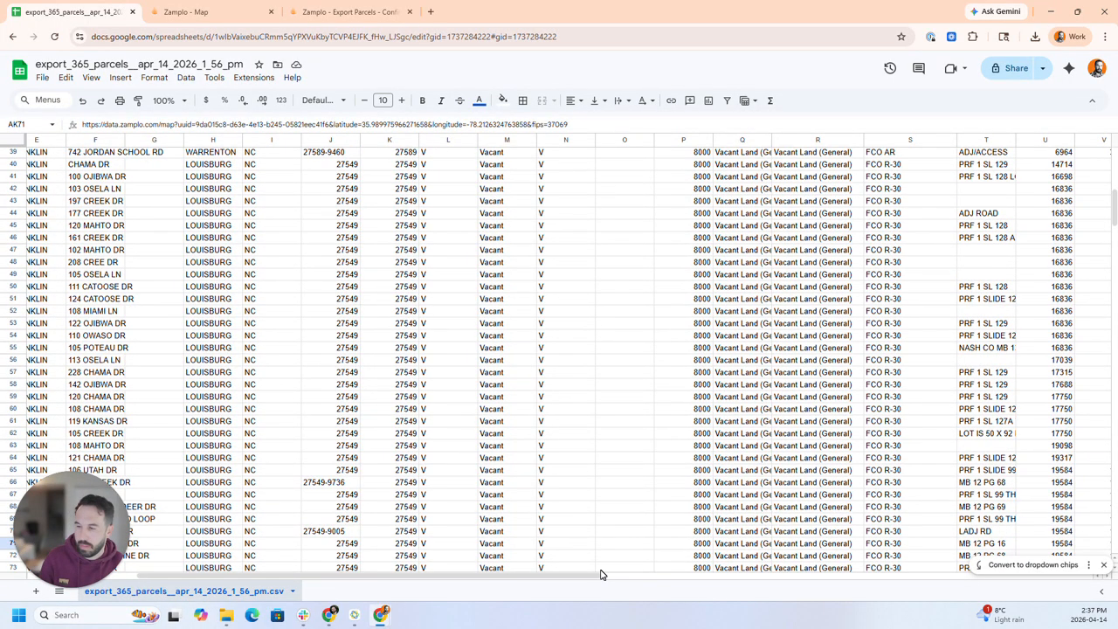
- Open the Zamplo map link for the parcel in row 62 and examine its land use and zoning details
{"action": "left_click_drag", "start_coordinate": [582, 579], "coordinate": [1048, 559]}
{"action": "left_click", "coordinate": [861, 447]}
{"action": "left_click", "coordinate": [881, 457]}
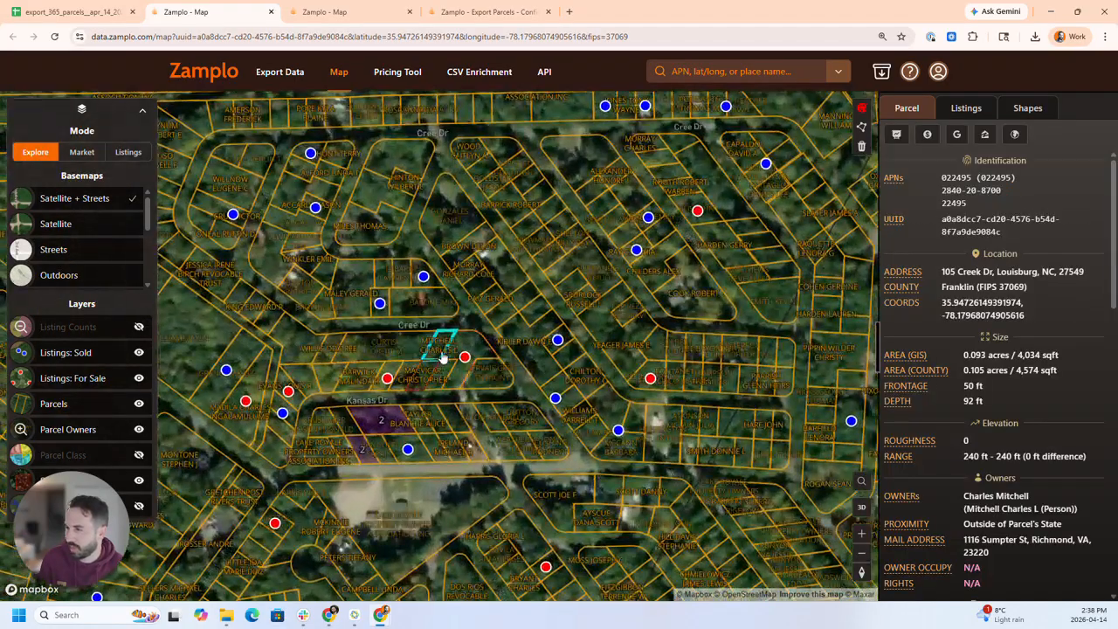
{"action": "scroll", "coordinate": [1071, 378], "scroll_direction": "down", "scroll_amount": 3}
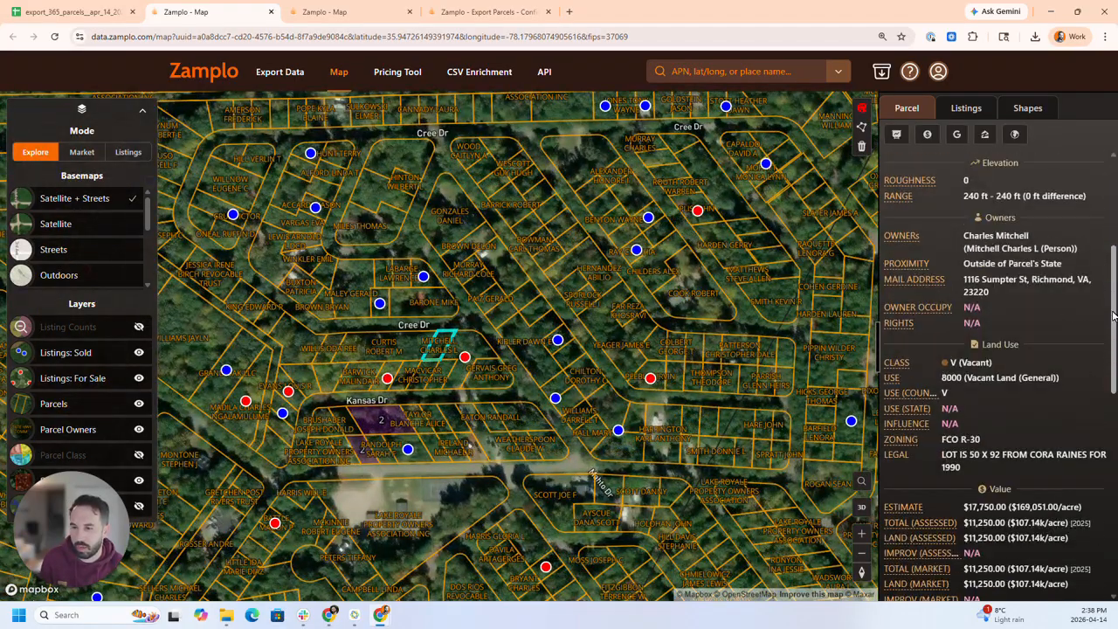